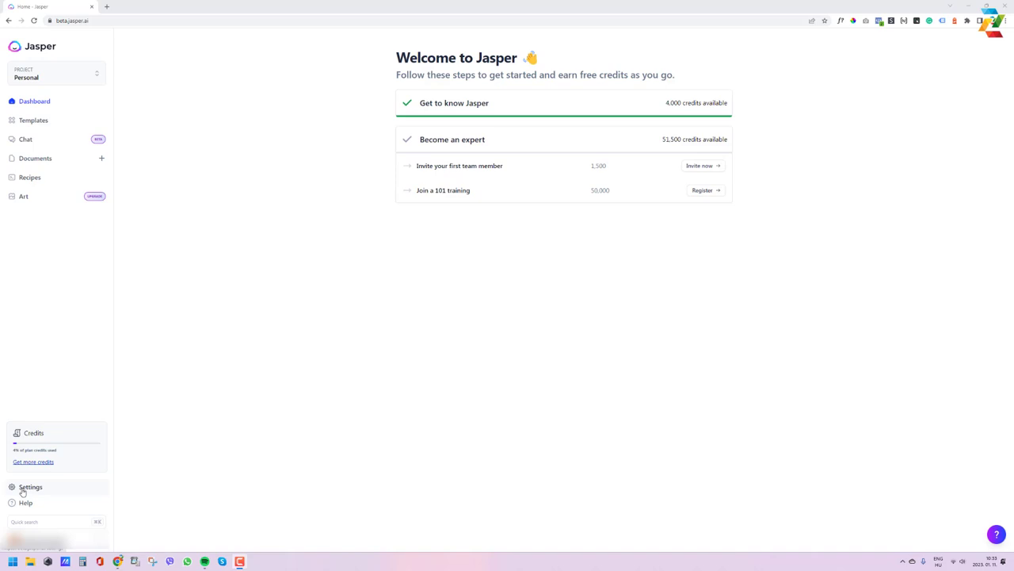
# Step: Open the integrations settings and set the DeepL Translation input language to Hungarian
pyautogui.click(23, 488)
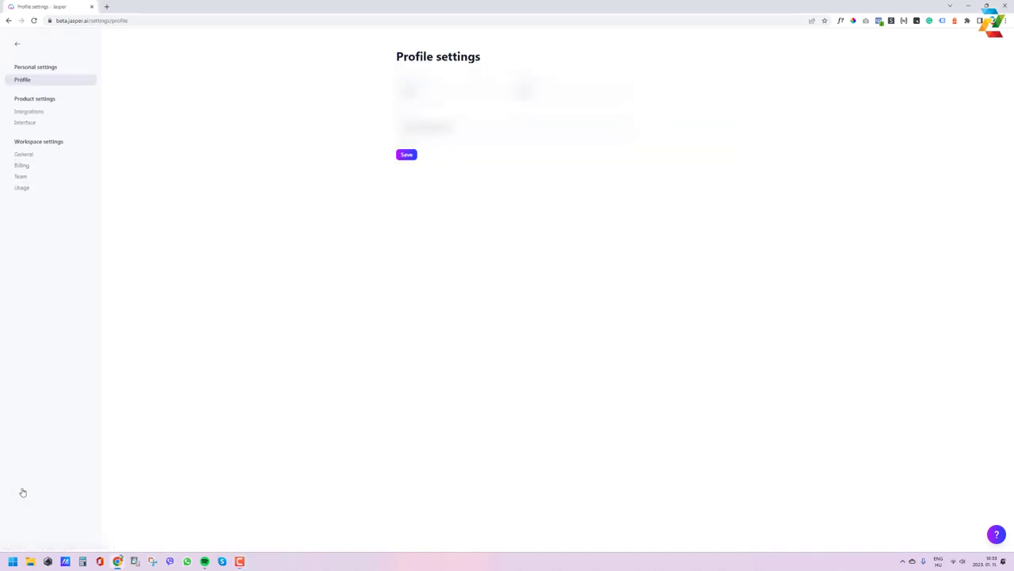
pyautogui.click(30, 111)
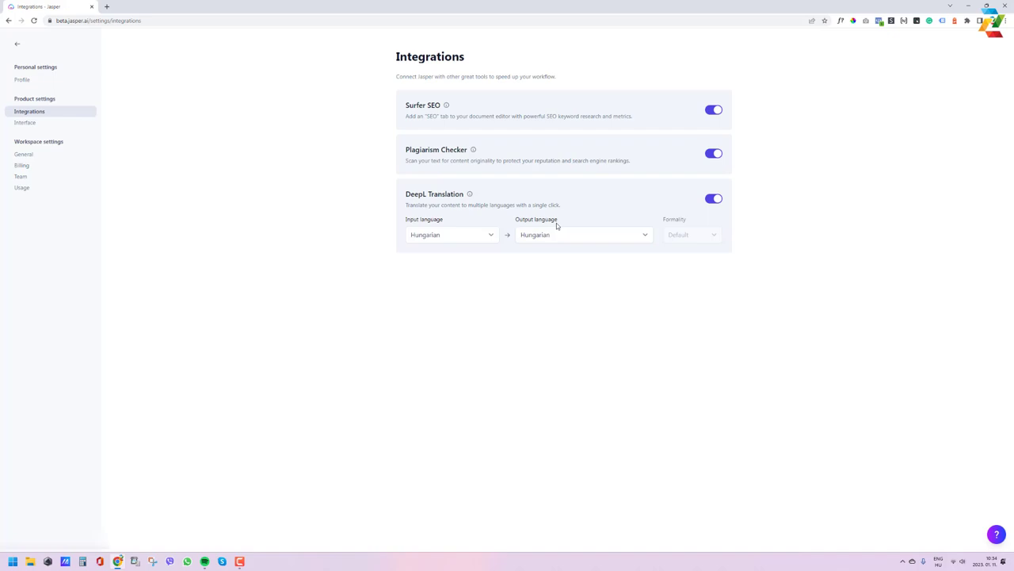
pyautogui.click(489, 235)
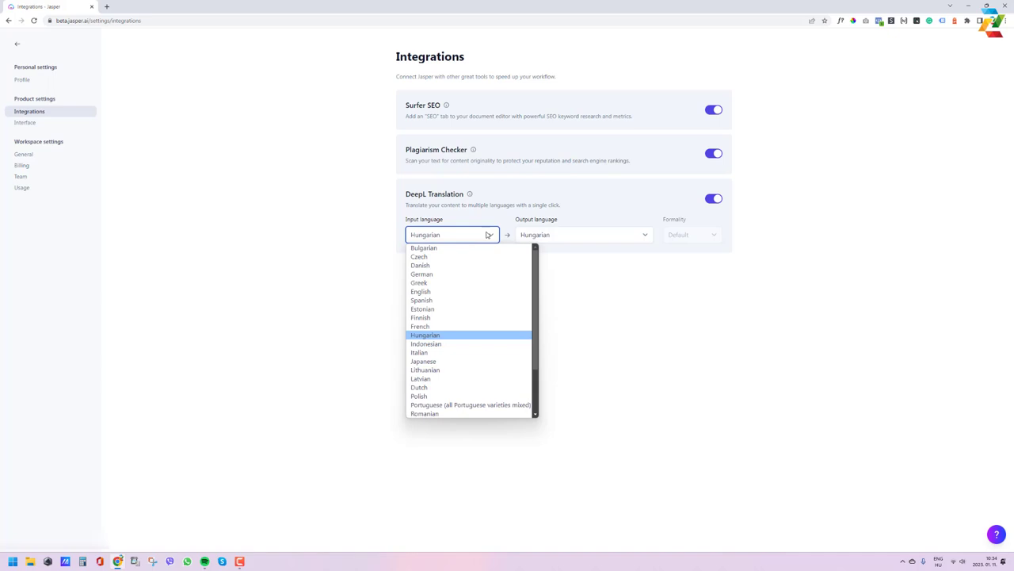
pyautogui.scroll(-1, 487, 261)
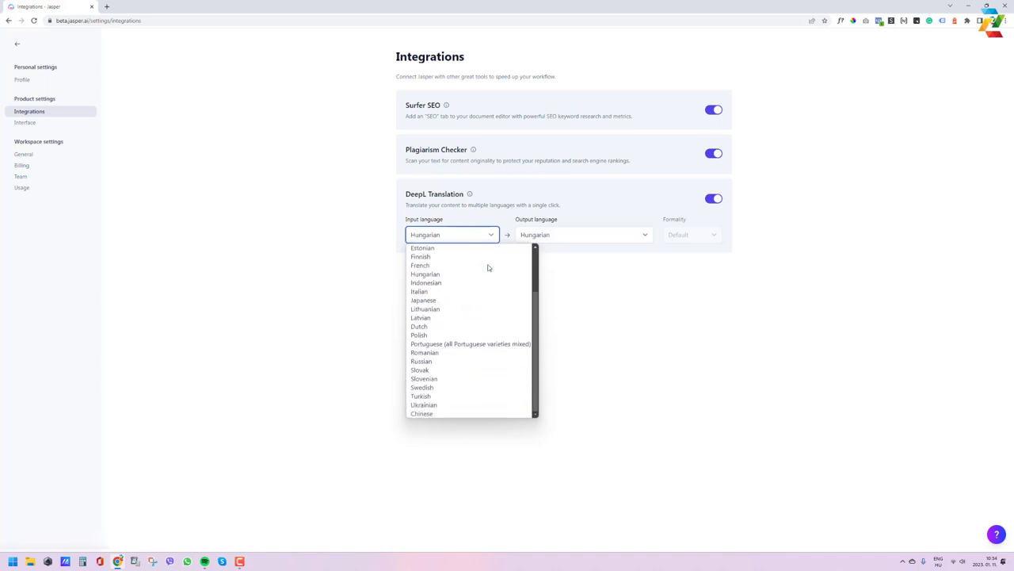
pyautogui.scroll(1, 487, 266)
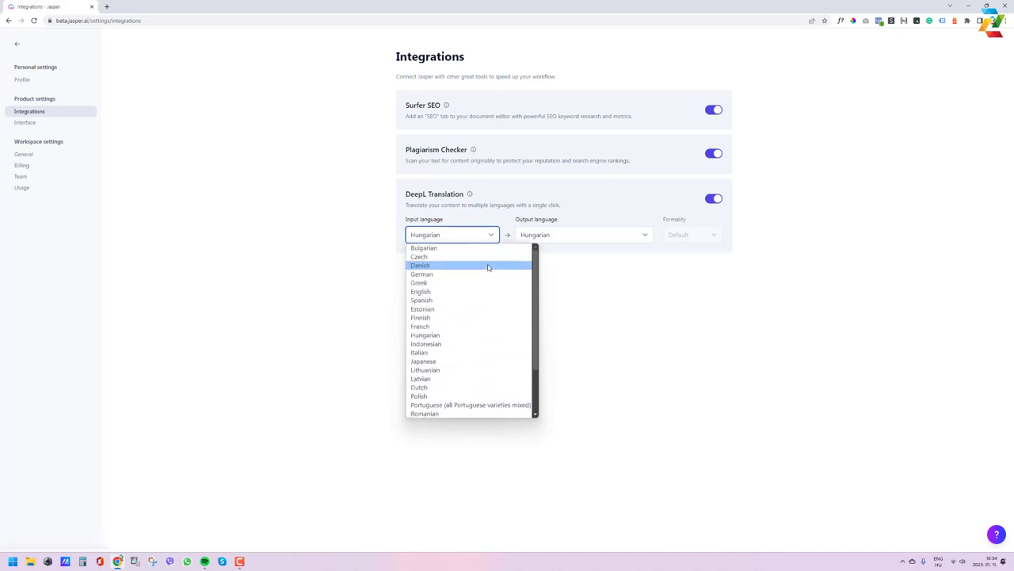
pyautogui.click(440, 337)
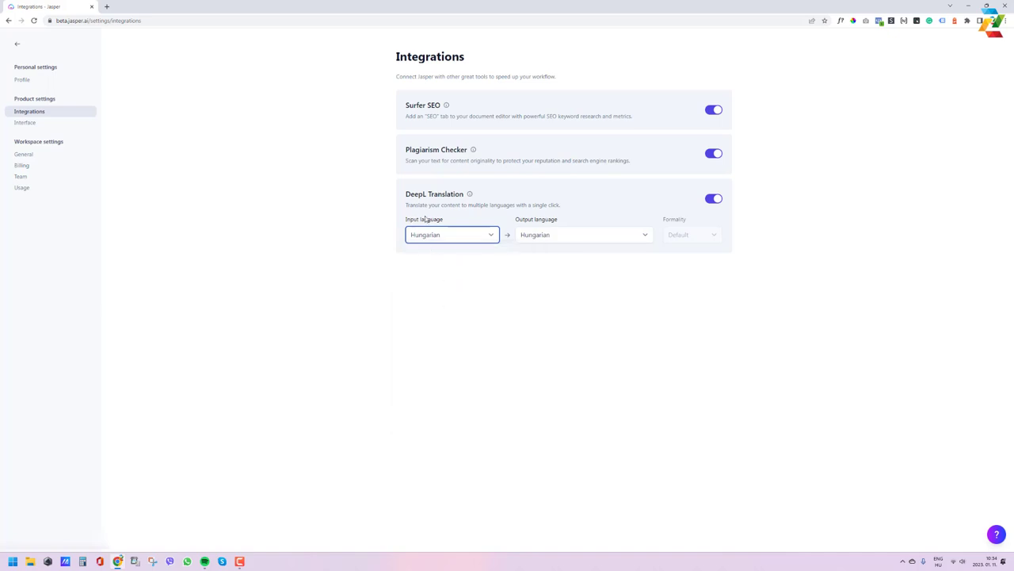
# Step: Set the DeepL Translation output language to Hungarian
pyautogui.click(580, 235)
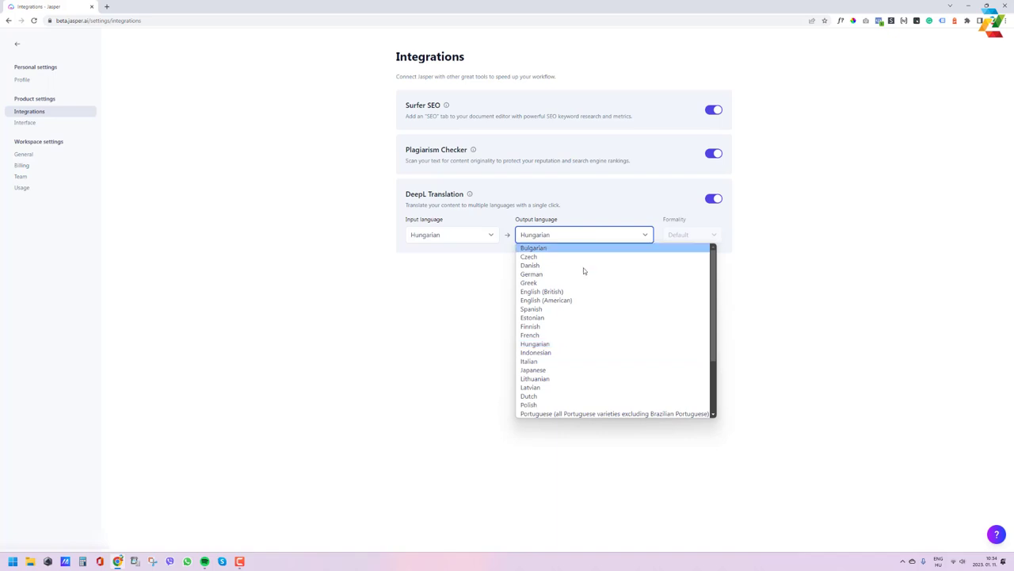
pyautogui.scroll(-3, 585, 320)
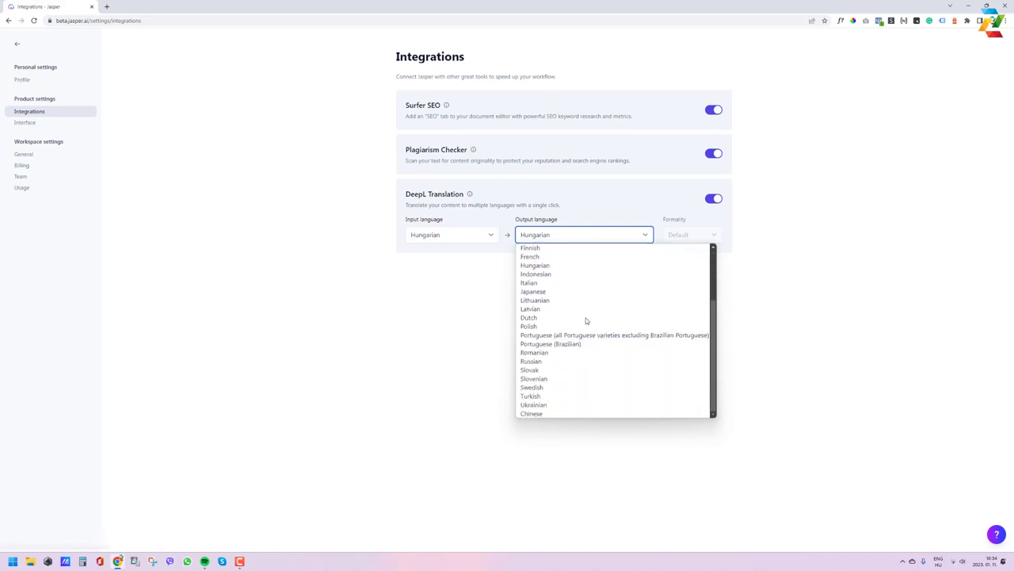
pyautogui.scroll(3, 586, 320)
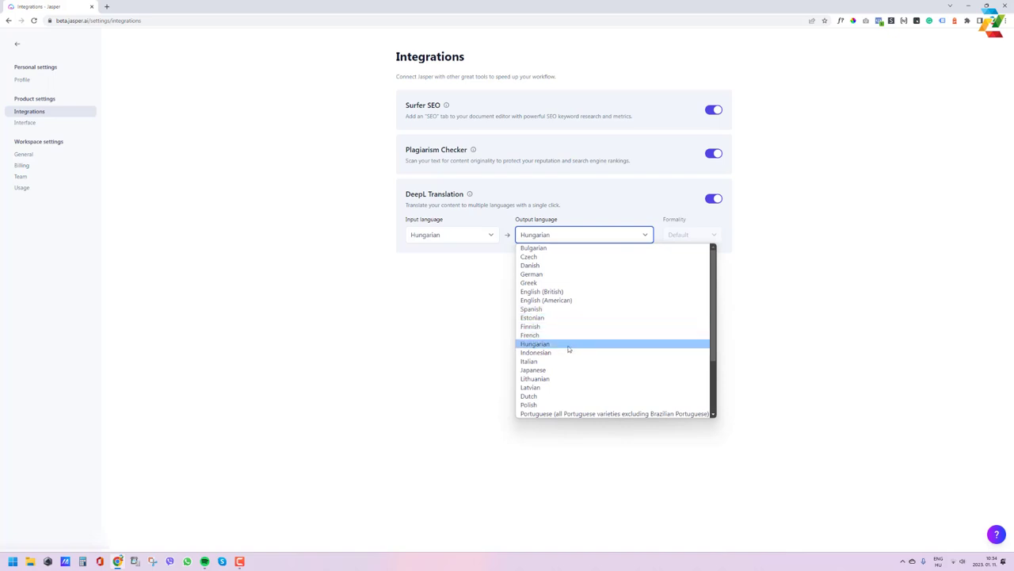
pyautogui.click(568, 346)
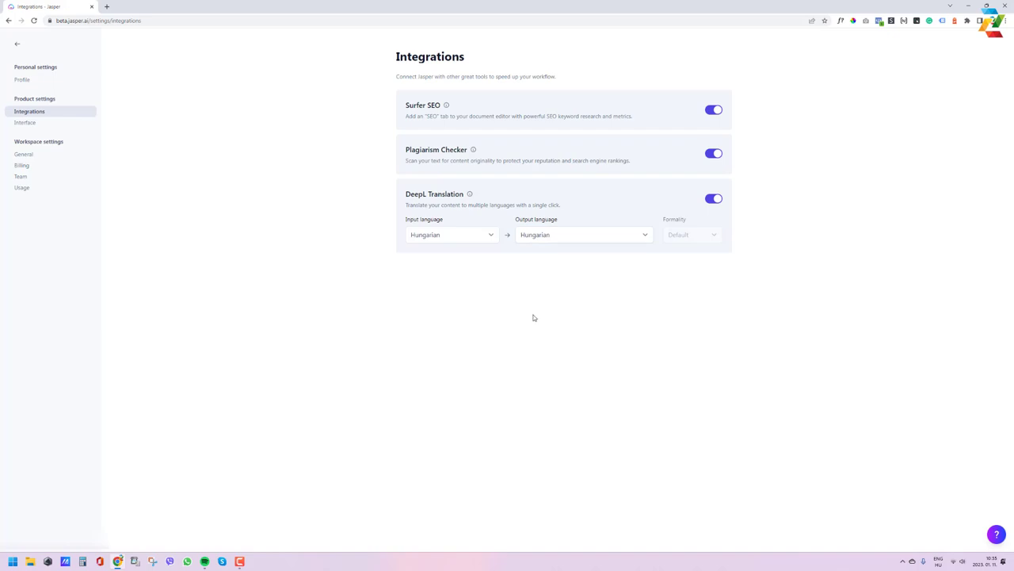
# Step: Leave the settings and create a new document from the Documents template using the Blog Post Starter workflow
pyautogui.click(20, 45)
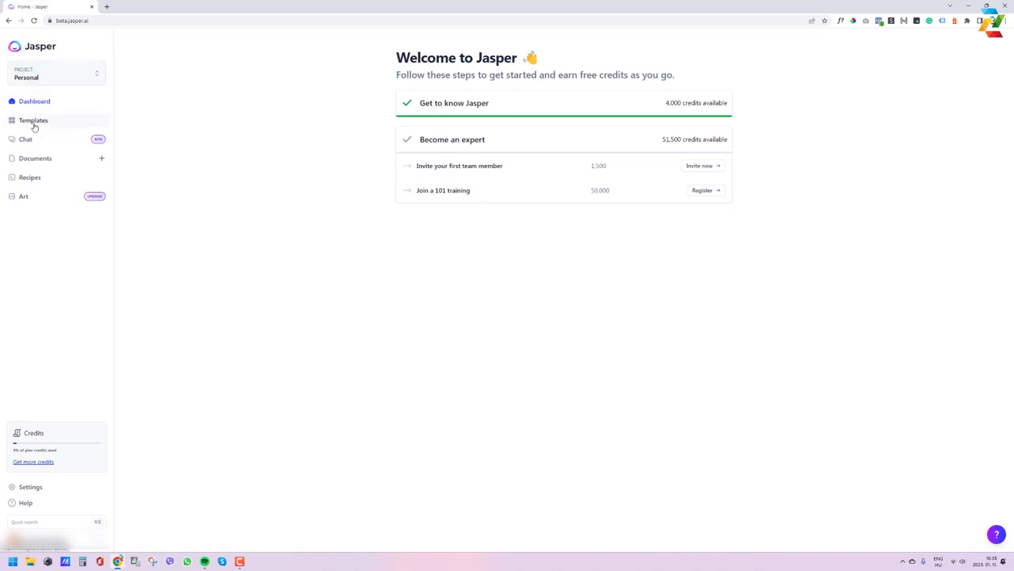
pyautogui.click(34, 124)
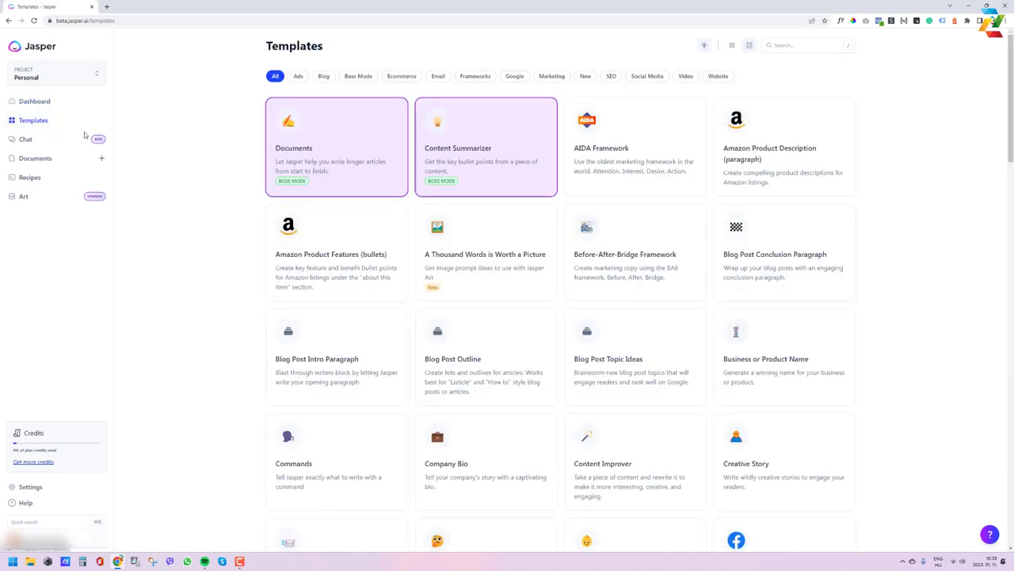
pyautogui.click(290, 131)
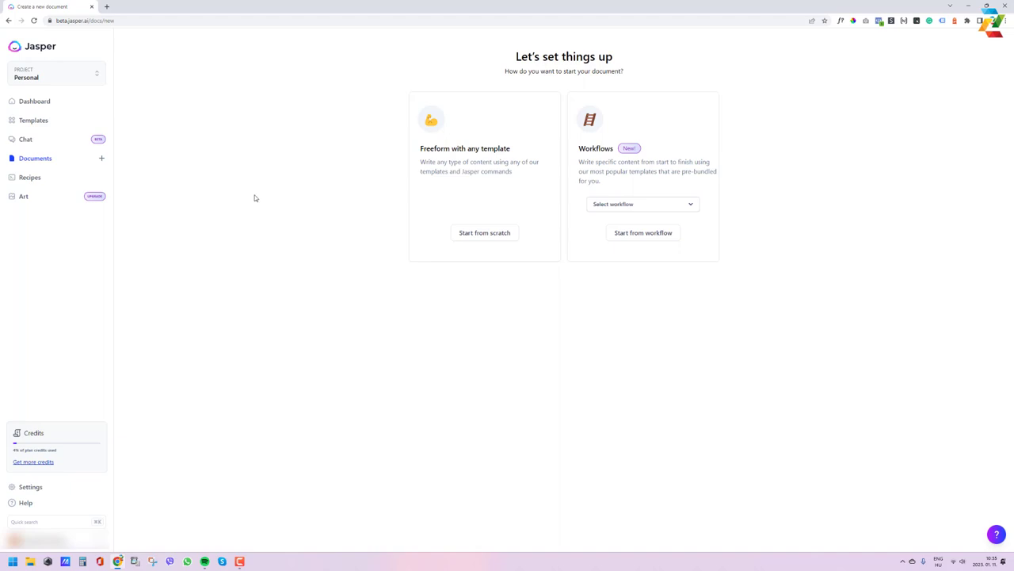
pyautogui.click(687, 205)
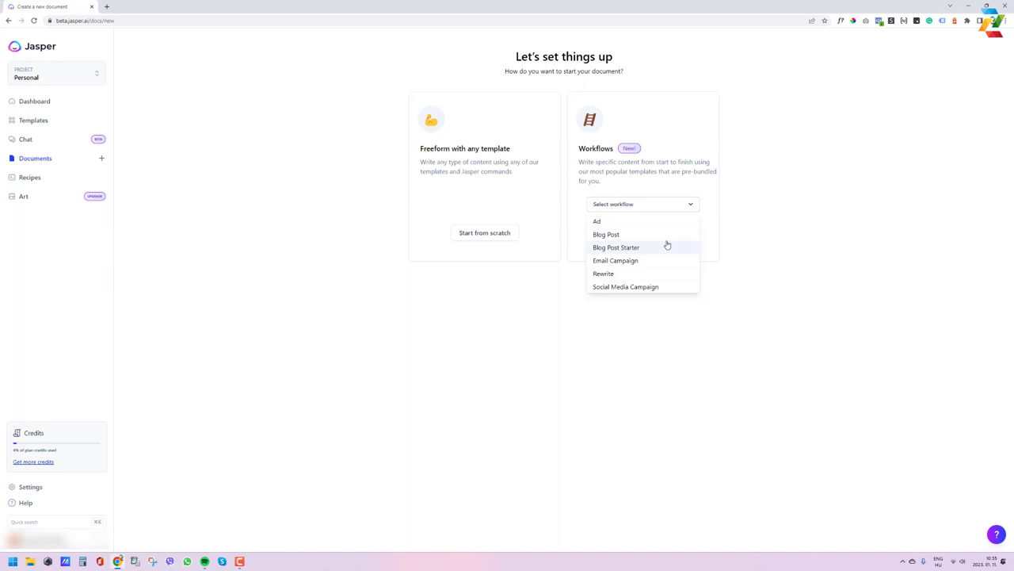
pyautogui.click(667, 245)
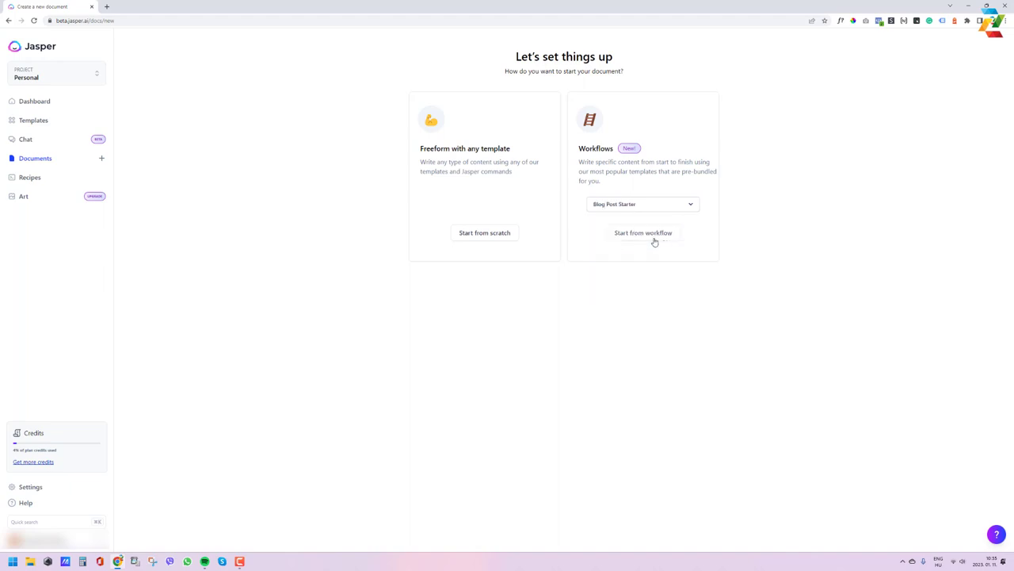
pyautogui.click(639, 235)
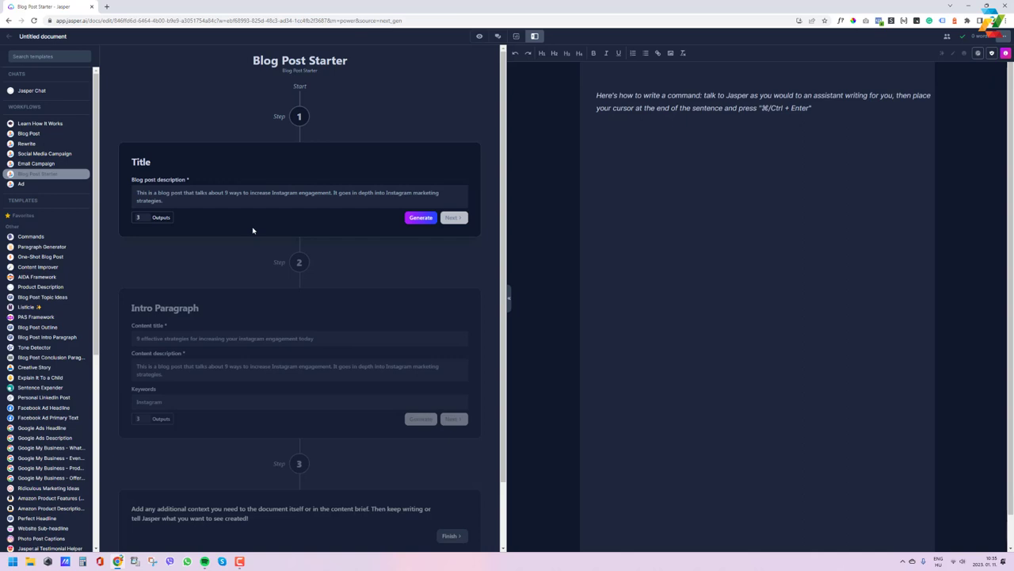
# Step: Enter "Napelemek jövője" as the blog post description and generate title suggestions
pyautogui.click(194, 200)
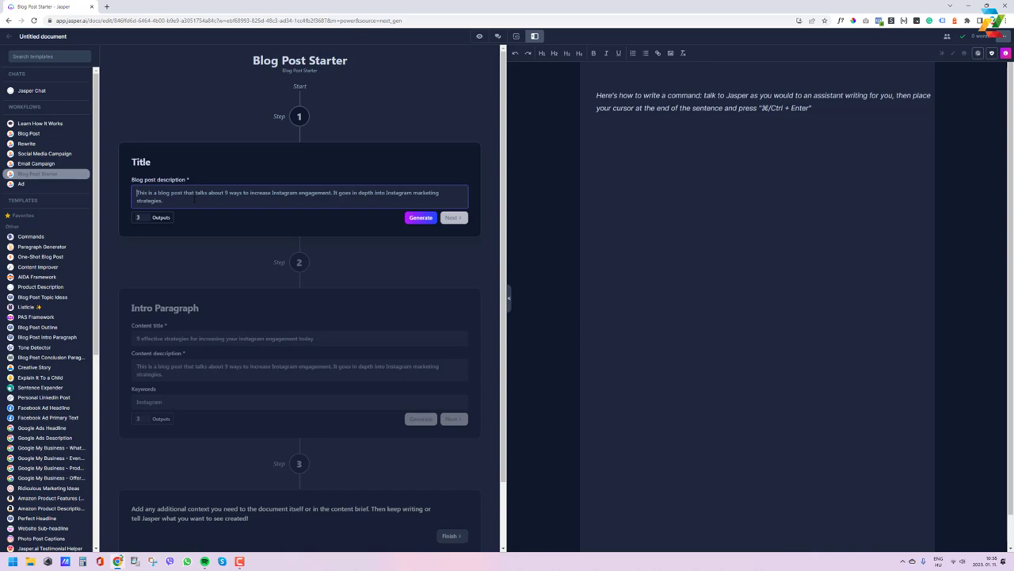
pyautogui.hotkey('ctrl', 'a')
pyautogui.write('Napelemek jövője')
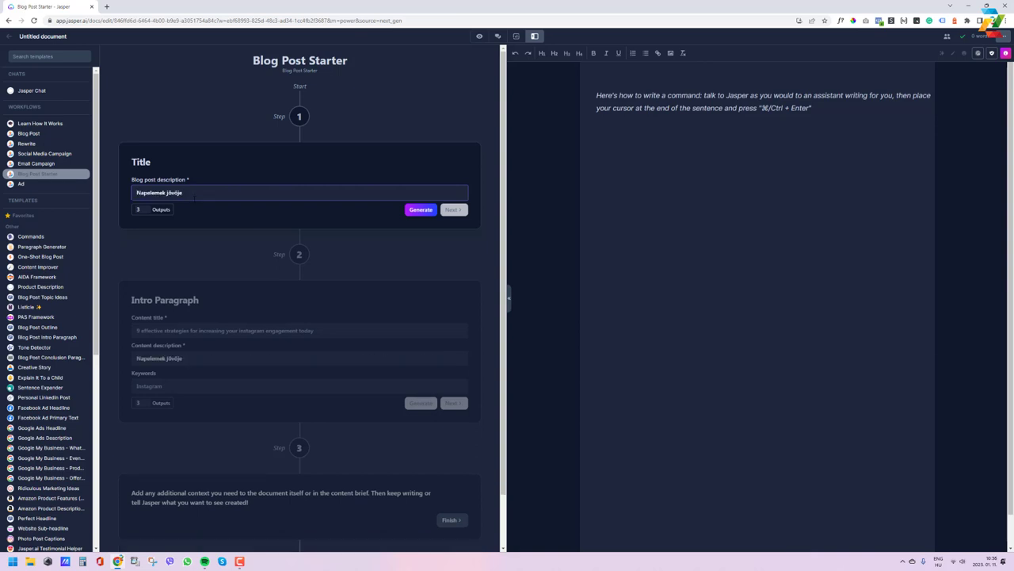
pyautogui.click(420, 209)
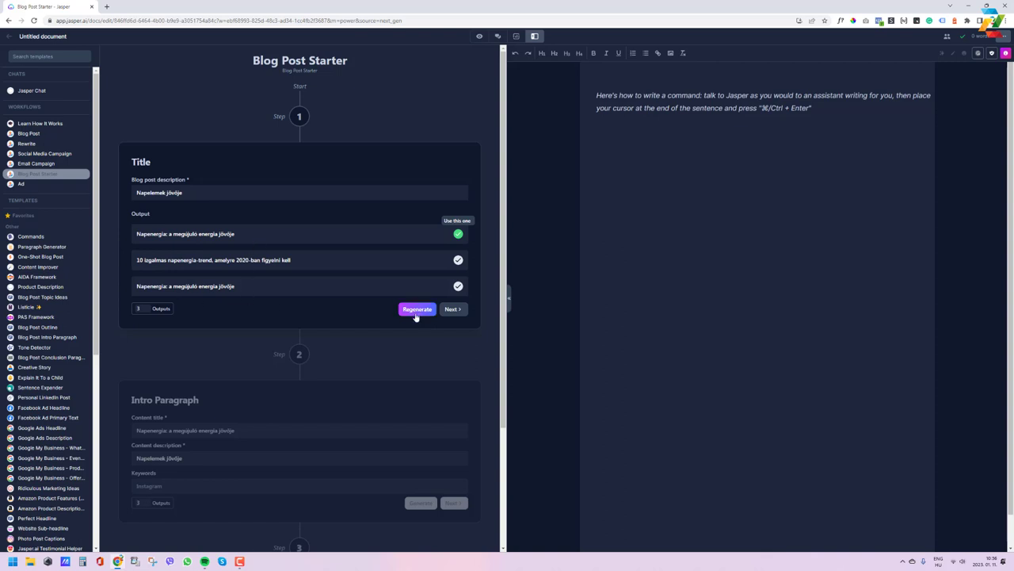
# Step: Set the number of title outputs to 5 and regenerate the suggestions
pyautogui.doubleClick(138, 309)
pyautogui.write('5')
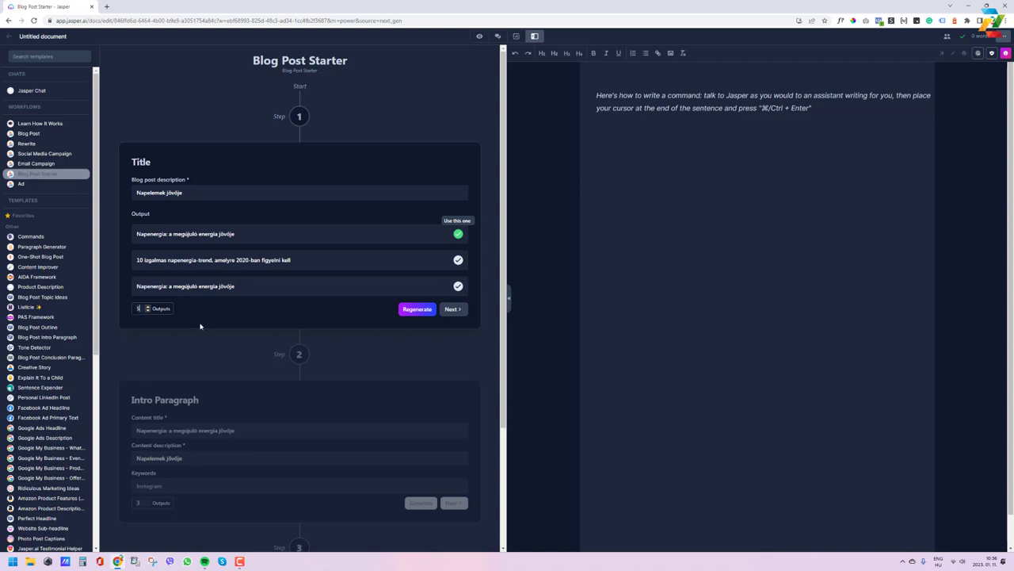
pyautogui.click(417, 310)
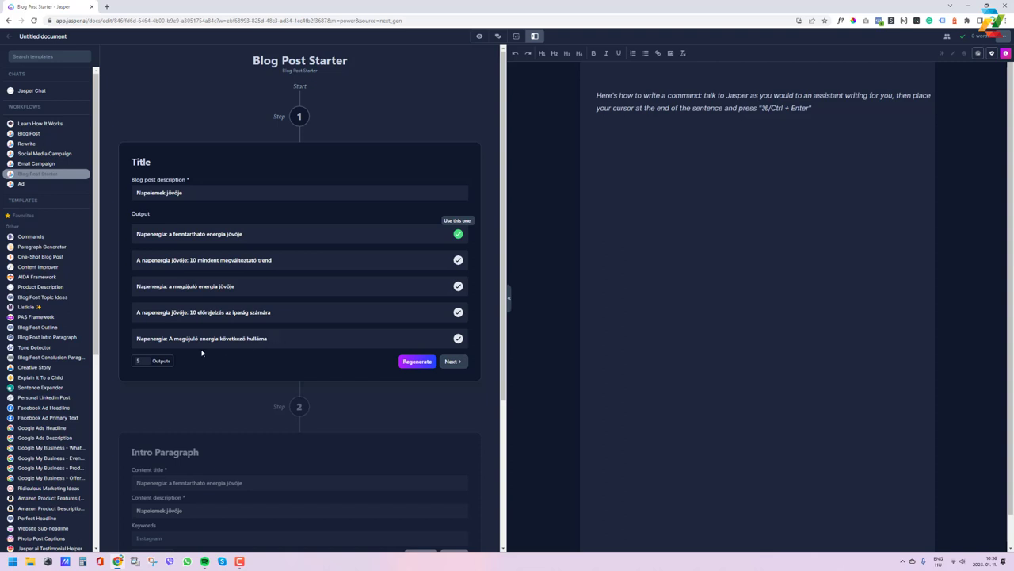
# Step: Choose the title "Napenergia: A megújuló energia következő hulláma" and copy its text
pyautogui.click(458, 338)
pyautogui.moveTo(269, 339); pyautogui.dragTo(127, 339)
pyautogui.hotkey('ctrl', 'c')
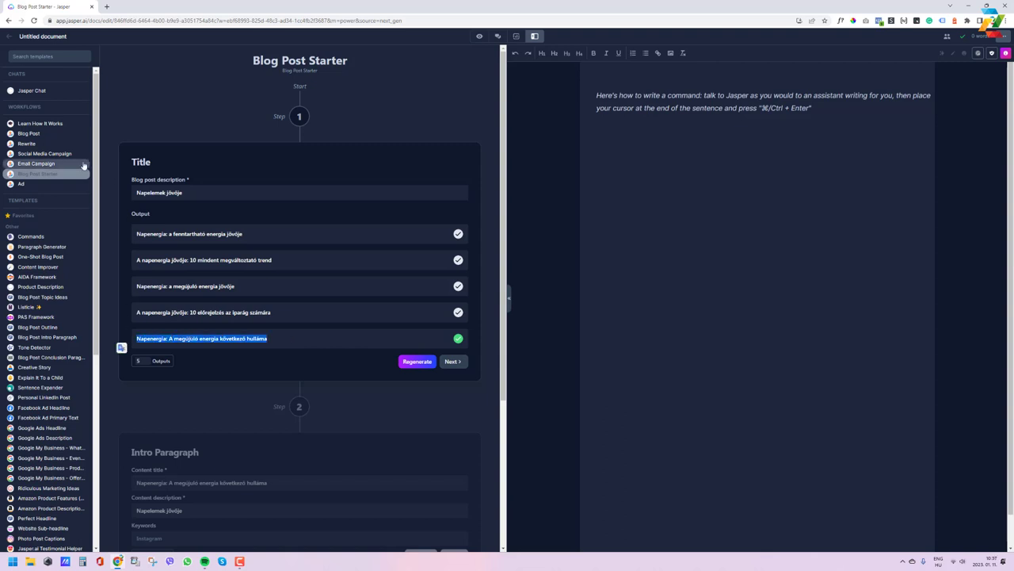
# Step: Switch to the Blog Post workflow, paste the copied text as blog post title, and generate and accept the intro paragraph
pyautogui.click(55, 135)
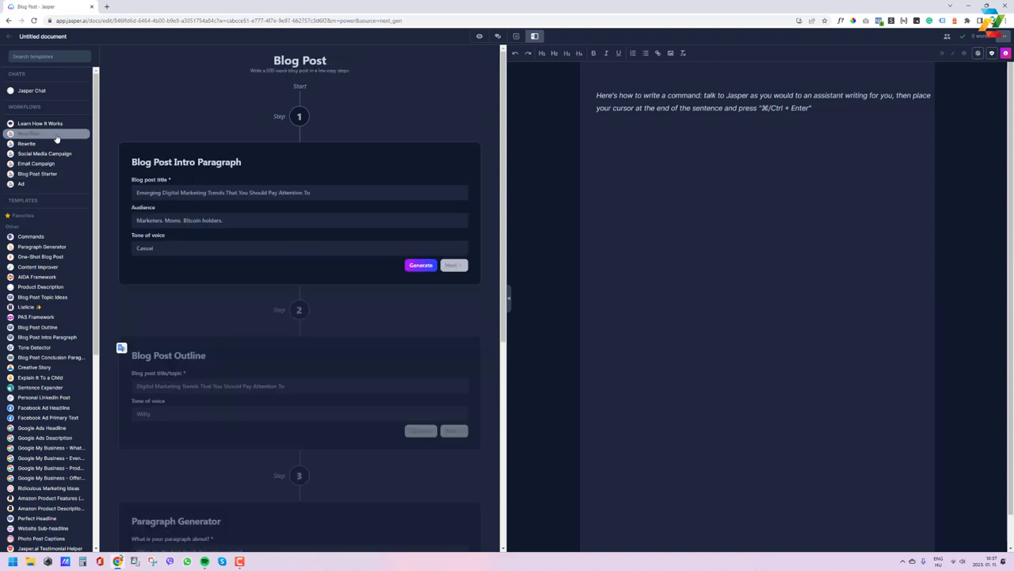
pyautogui.click(180, 192)
pyautogui.hotkey('ctrl', 'v')
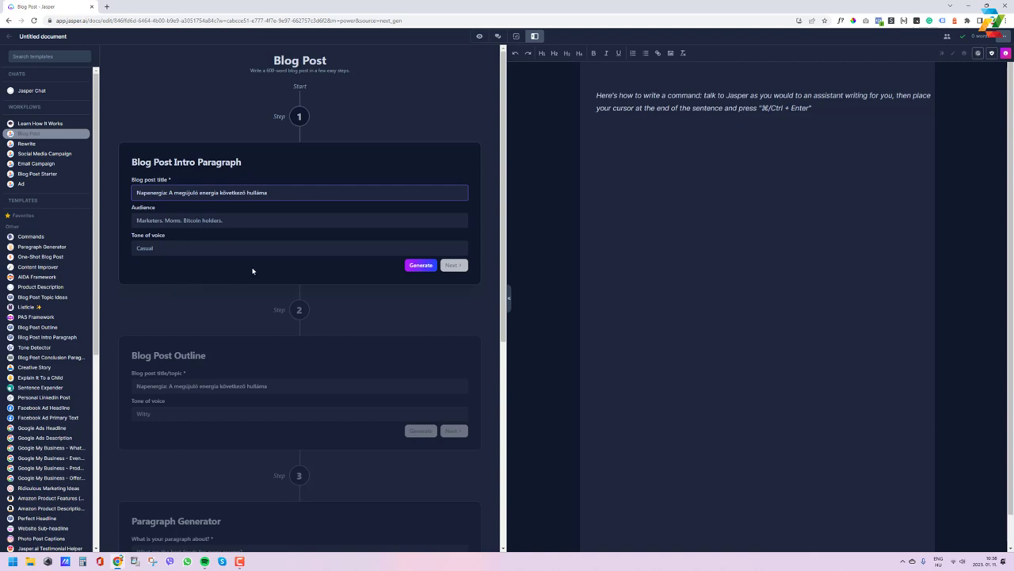
pyautogui.click(425, 265)
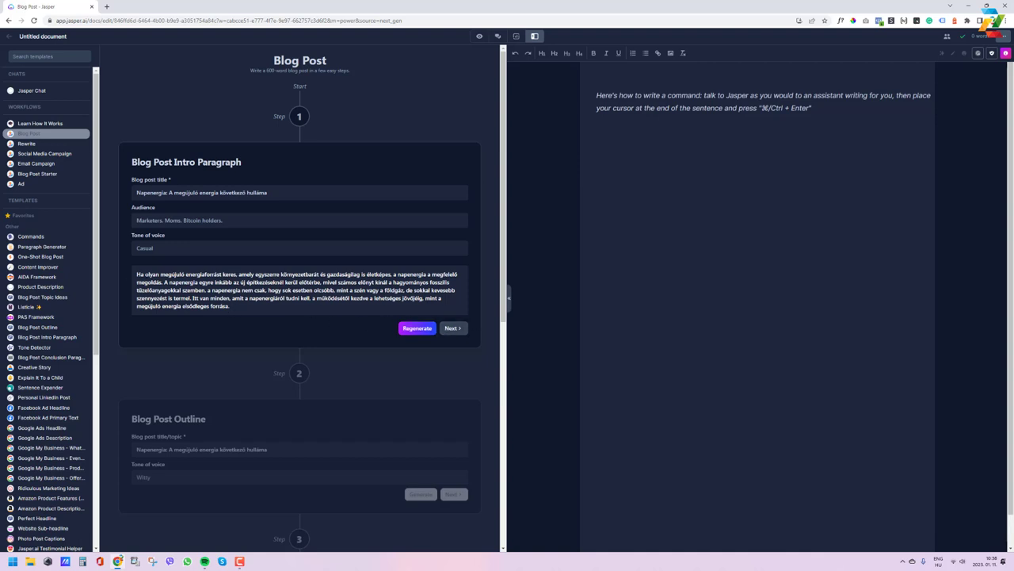
pyautogui.click(450, 328)
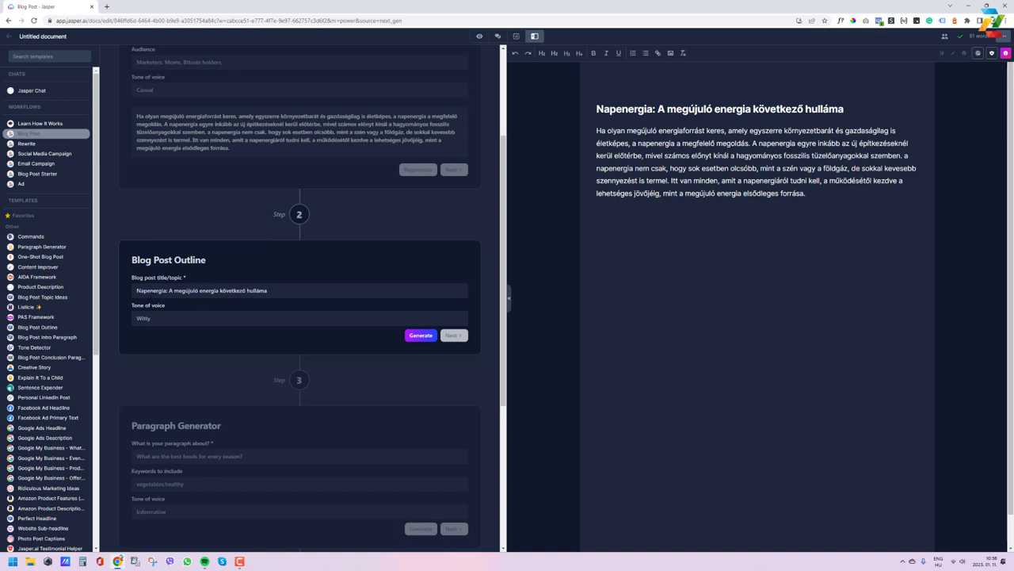
# Step: Generate and accept the blog post outline, plus the step 3.1 paragraph on solar energy for electricity generation
pyautogui.click(417, 336)
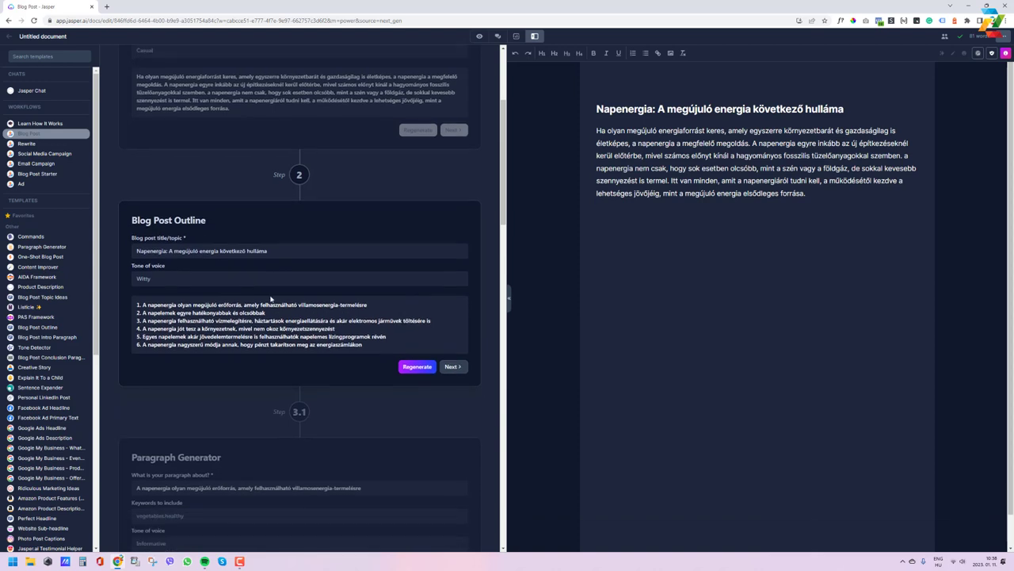
pyautogui.click(451, 366)
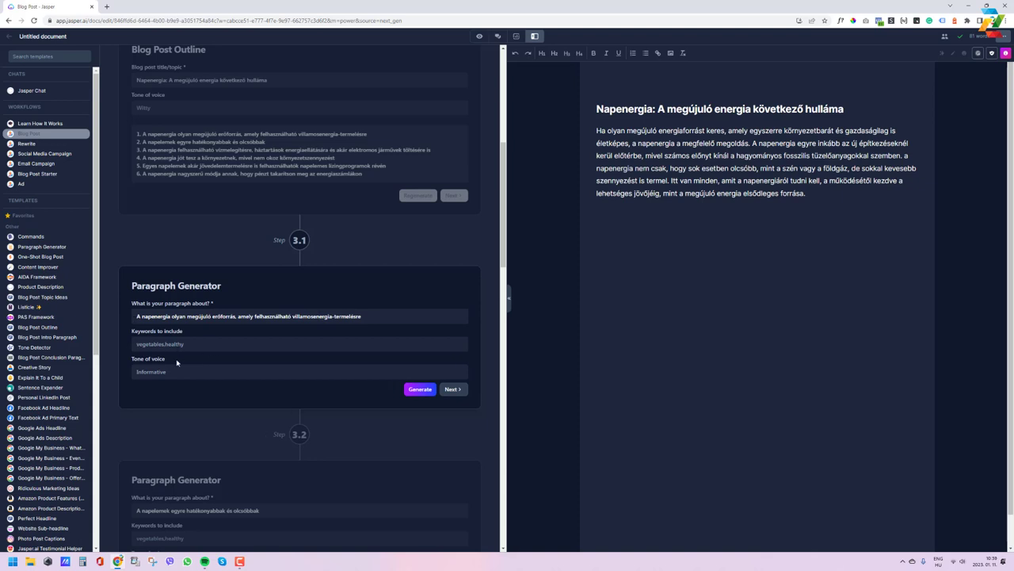
pyautogui.click(421, 390)
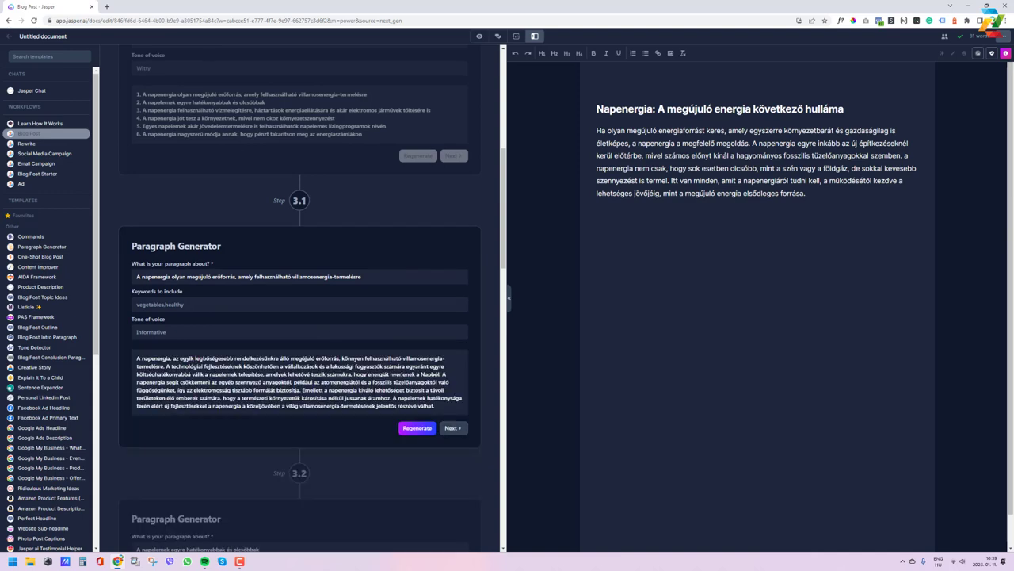
pyautogui.click(452, 428)
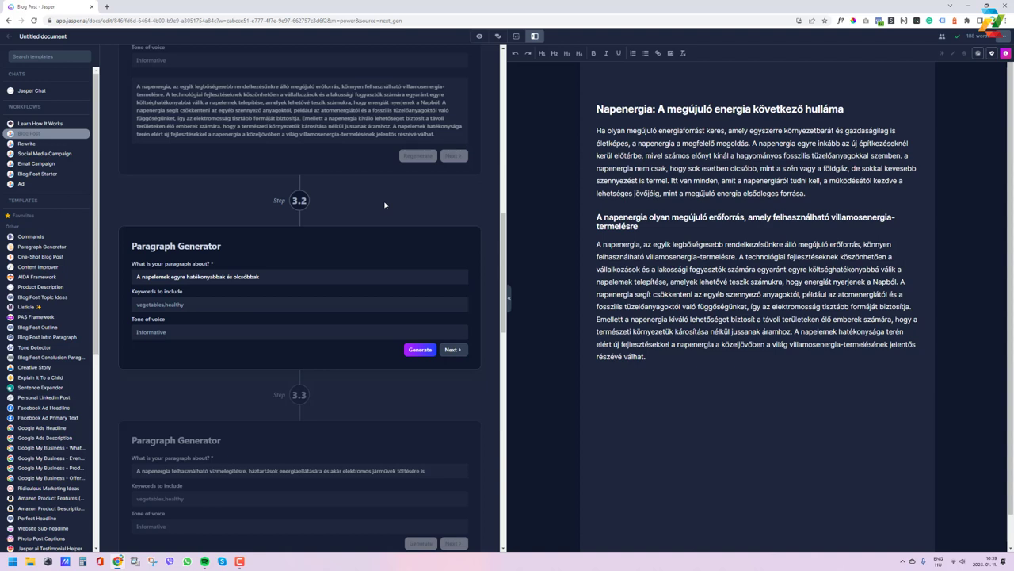
# Step: Generate and accept the step 3.2 paragraph on cheaper, more efficient panels and the step 3.3 paragraph on water heating, household power and vehicle charging
pyautogui.click(414, 350)
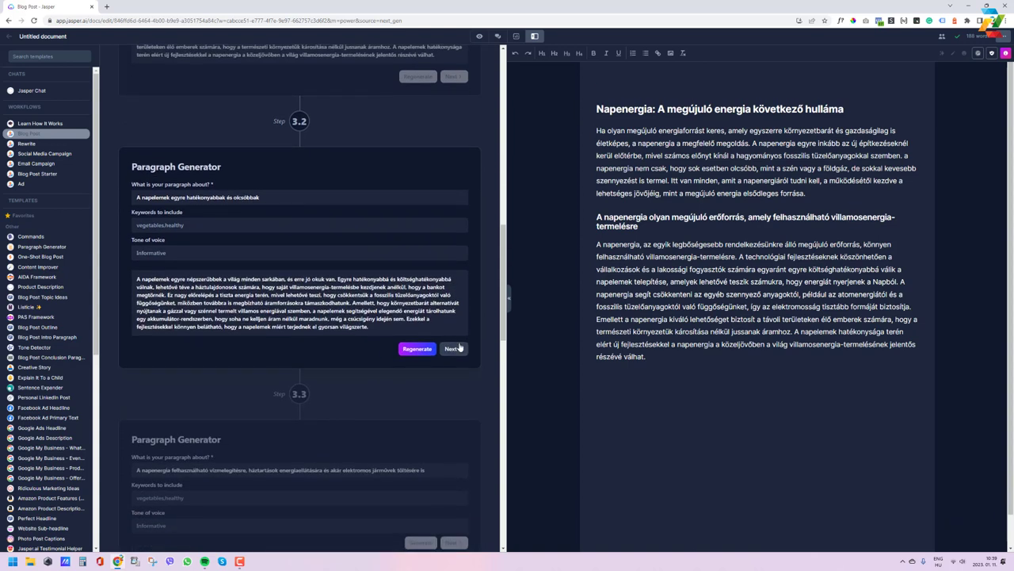
pyautogui.click(461, 351)
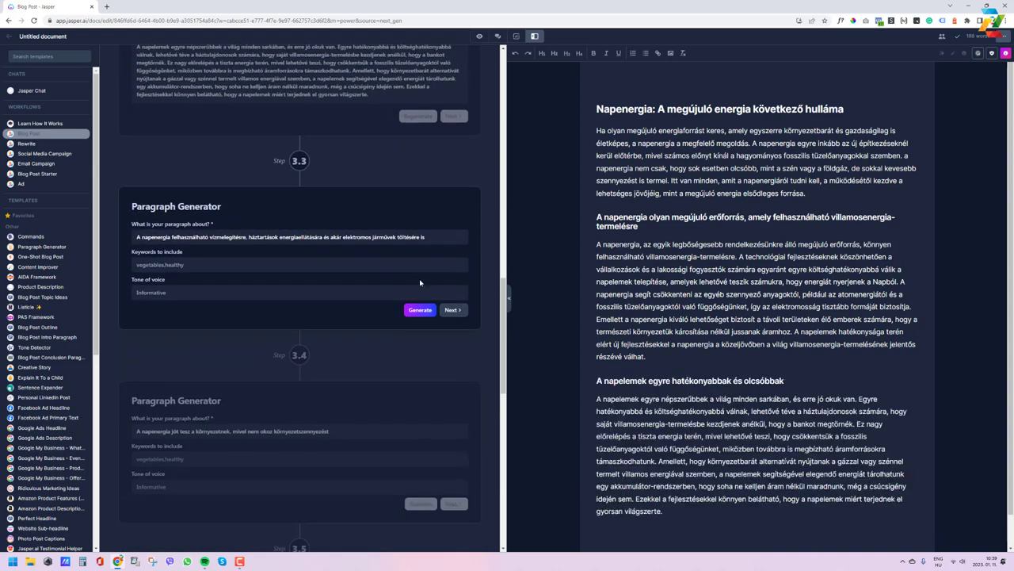
pyautogui.click(418, 310)
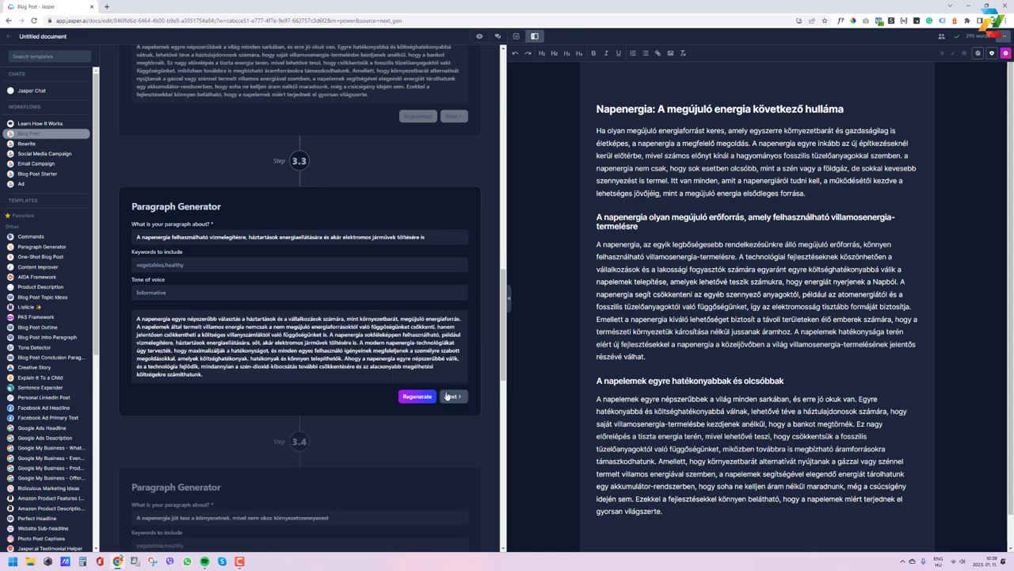
pyautogui.click(450, 396)
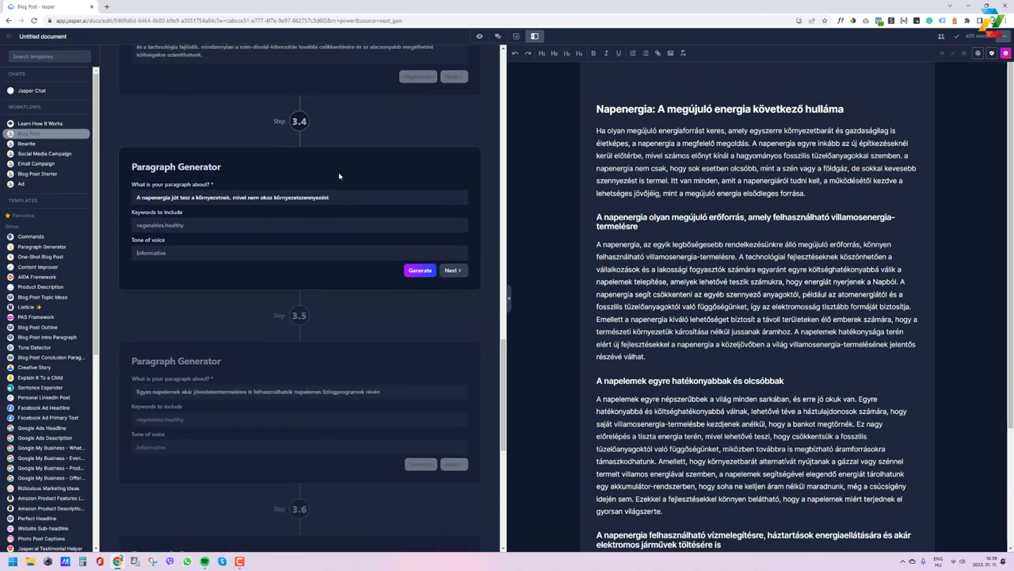
# Step: Generate and accept the paragraphs for steps 3.4 to 3.6 on environmental benefits, solar leasing income and energy bill savings
pyautogui.click(412, 272)
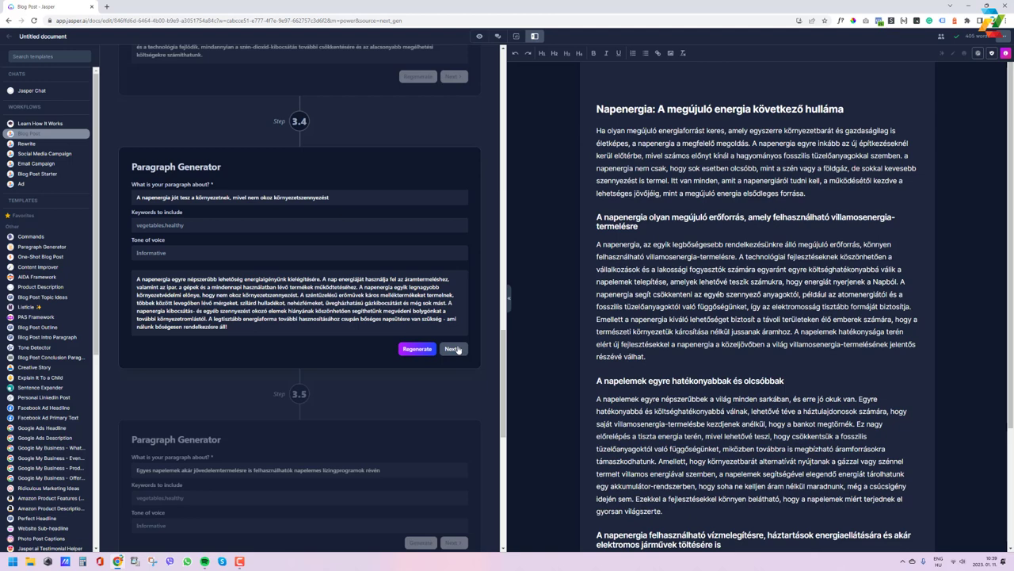
pyautogui.click(458, 350)
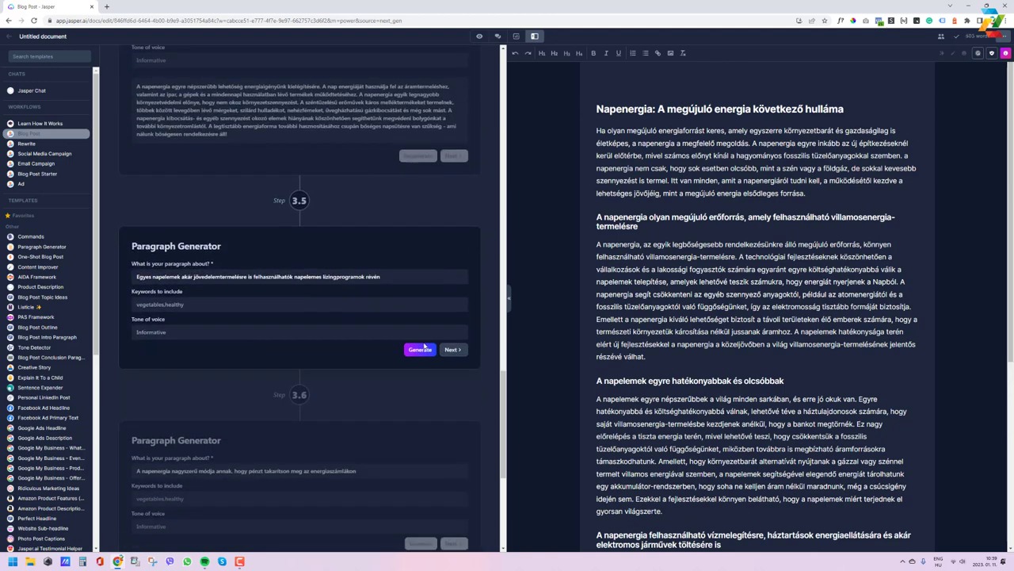
pyautogui.click(420, 352)
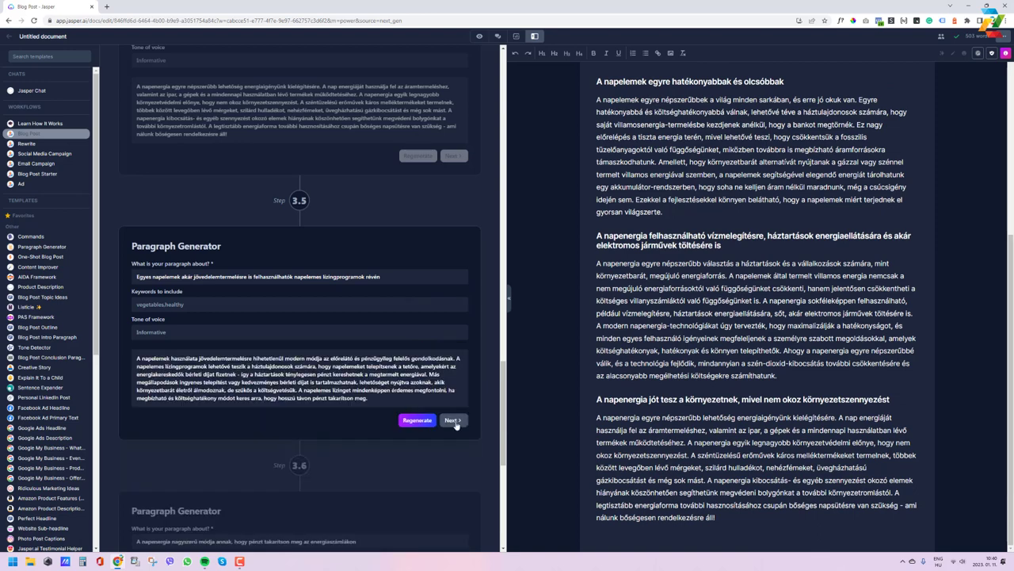
pyautogui.click(453, 420)
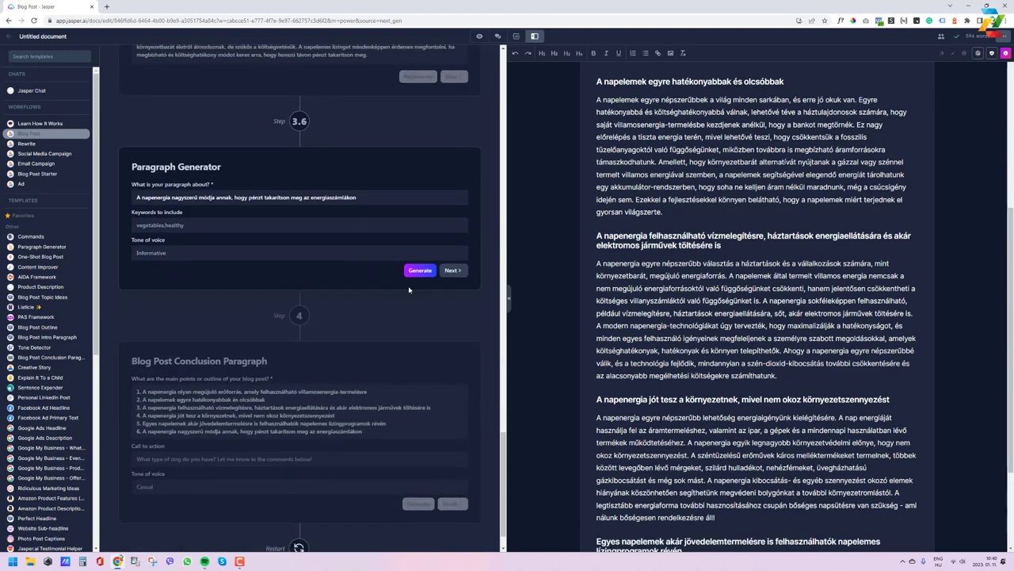
pyautogui.click(420, 271)
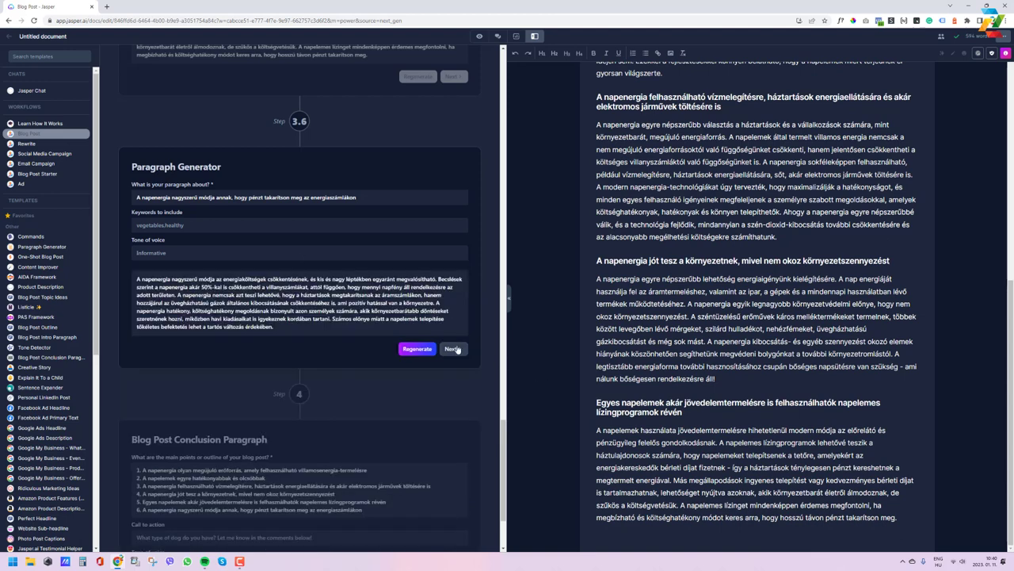
pyautogui.click(452, 349)
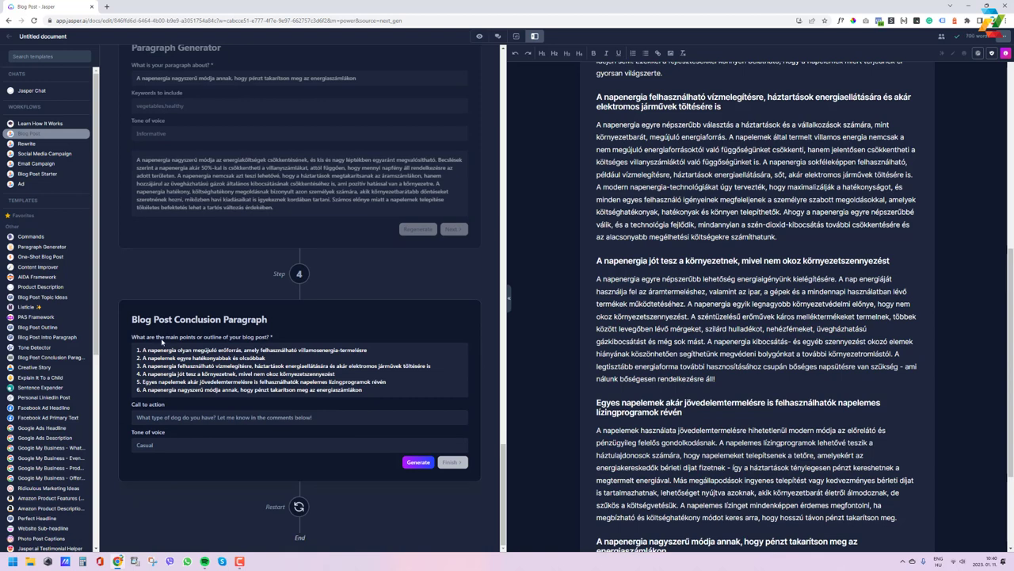
# Step: Generate the blog post conclusion paragraph from the six outline points and finish the workflow
pyautogui.click(419, 462)
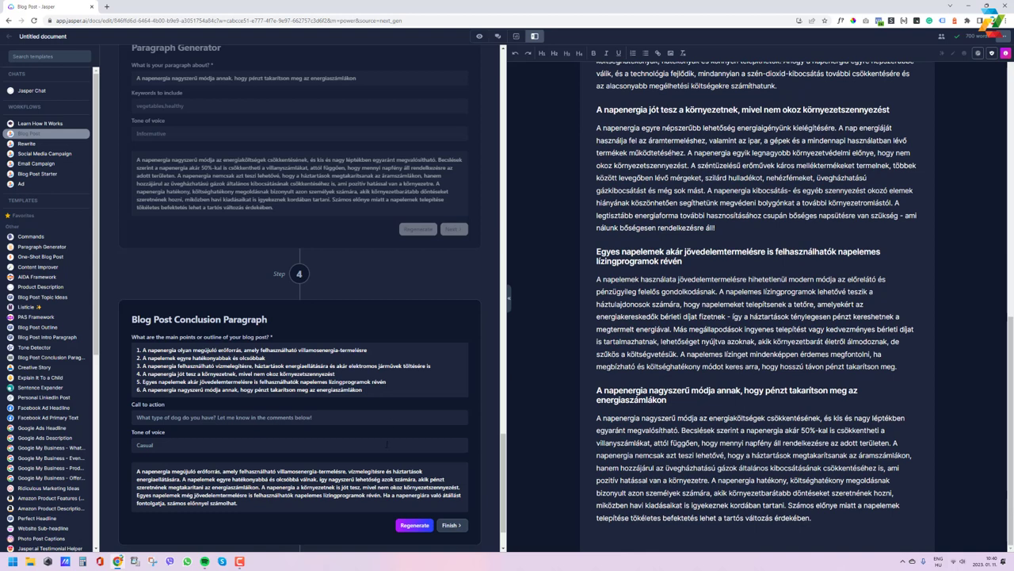
pyautogui.click(452, 462)
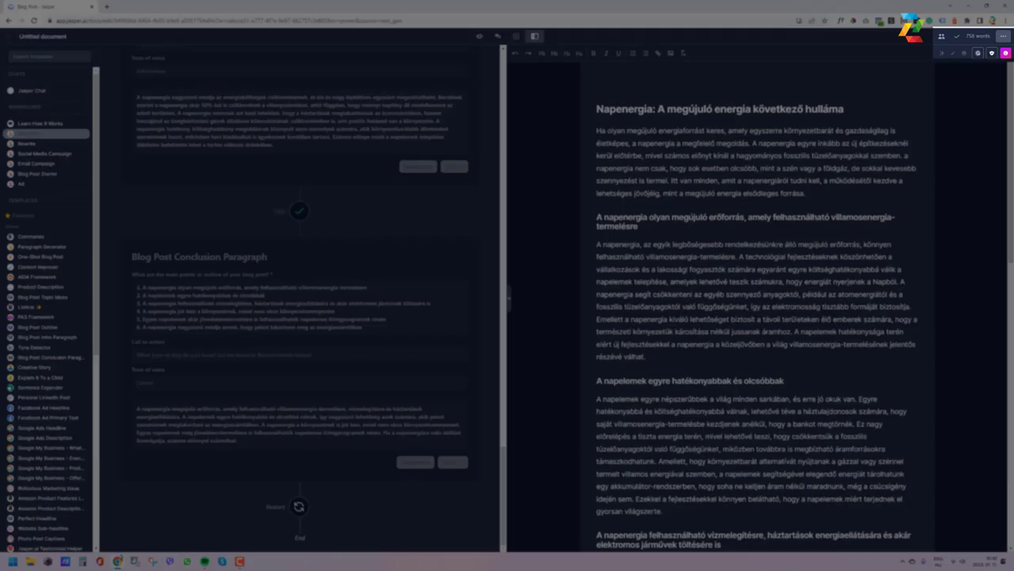
pyautogui.scroll(15, 449, 357)
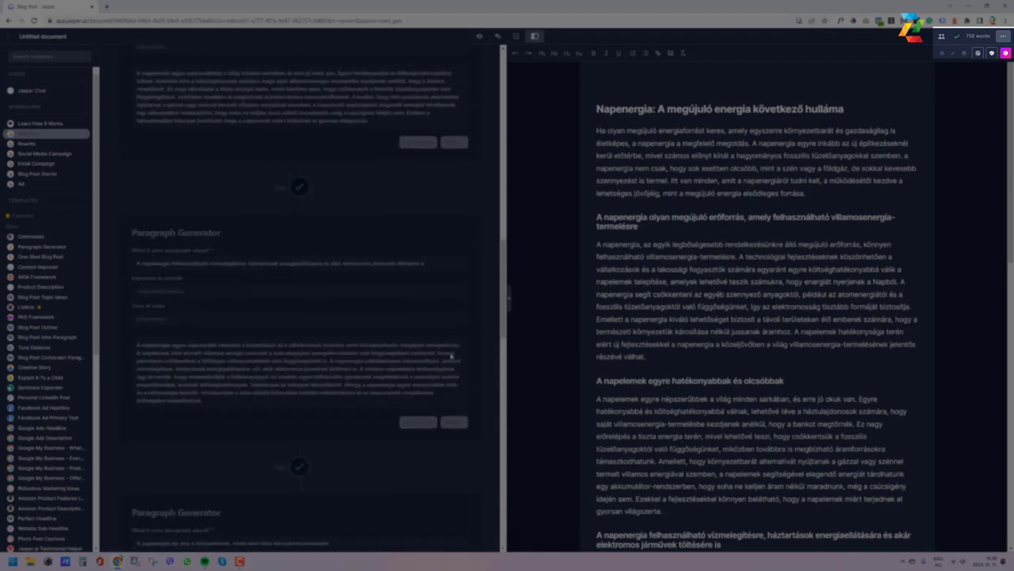
pyautogui.scroll(8, 449, 357)
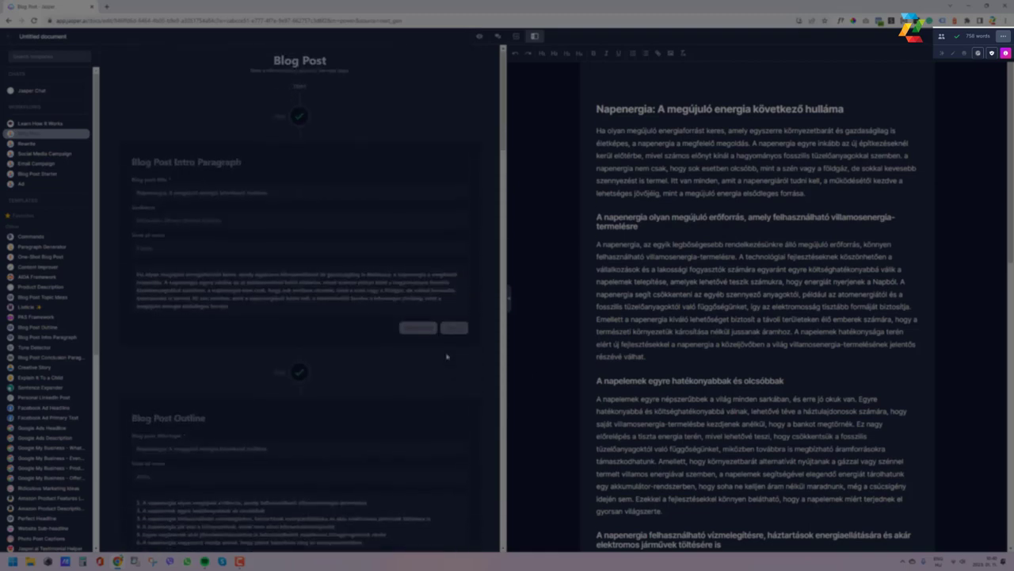